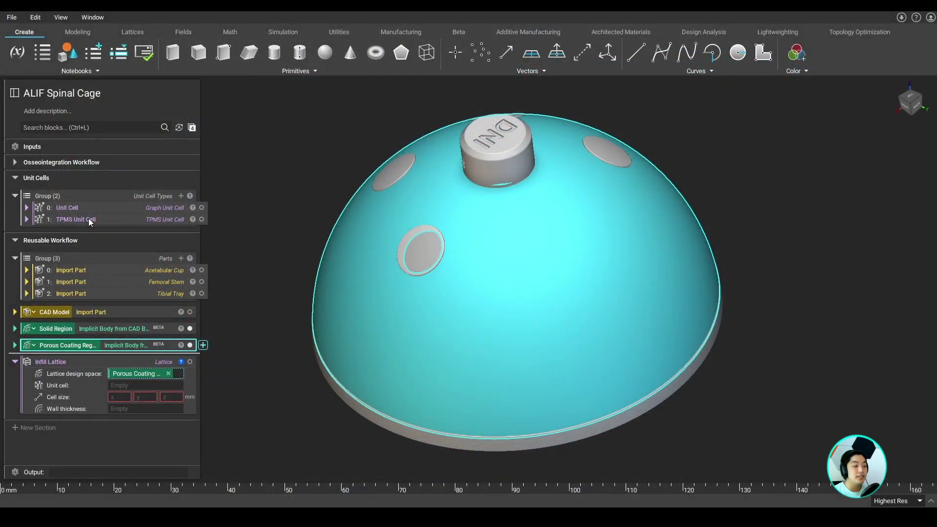
Step: Assign the TPMS unit cell to the cup's Infill Lattice, hide Porous Coating Region, and show the lattice
drag(89, 220, 122, 391)
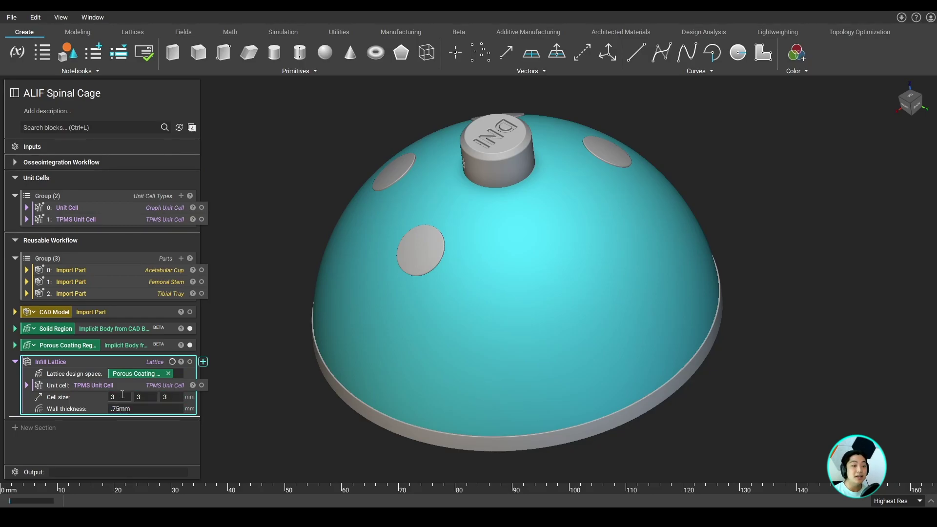
click(190, 345)
click(190, 362)
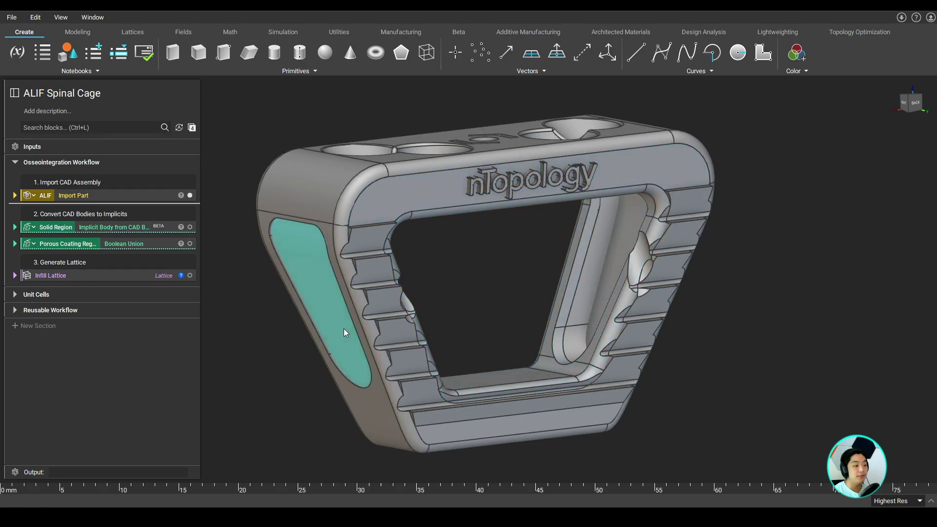
Step: Bring up the Convert CAD Bodies to Implicit Bodies options for the cage body
right_click(455, 191)
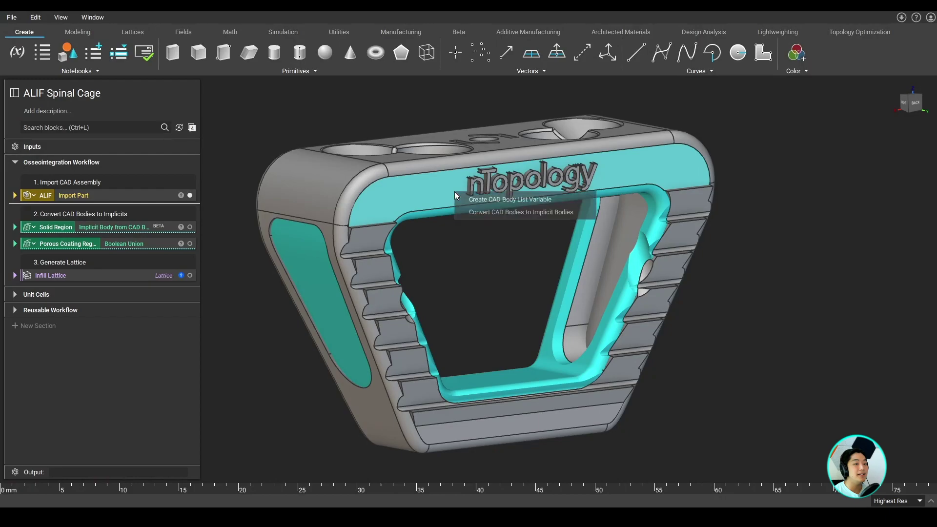
Step: Use the cage's Porous Coating Region as the lattice design space with a Gyroid TPMS unit cell
click(582, 214)
click(190, 244)
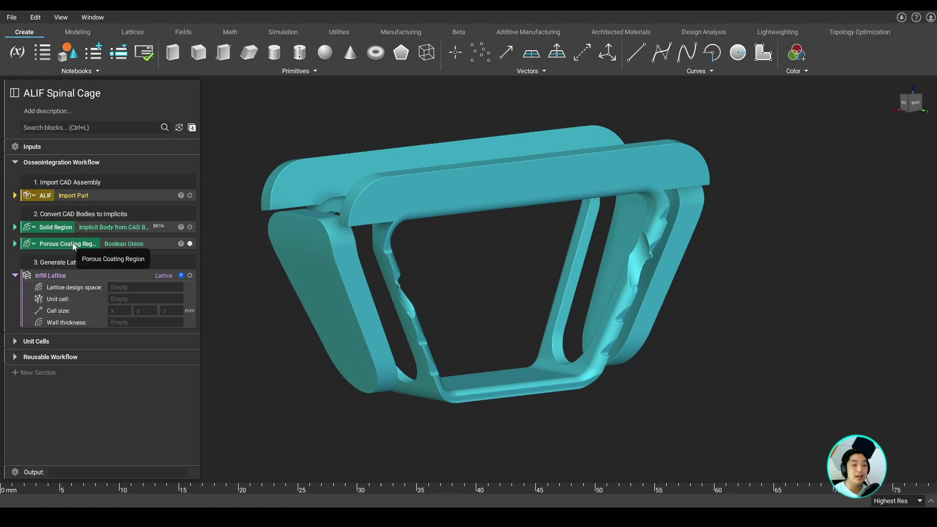
drag(72, 242, 148, 287)
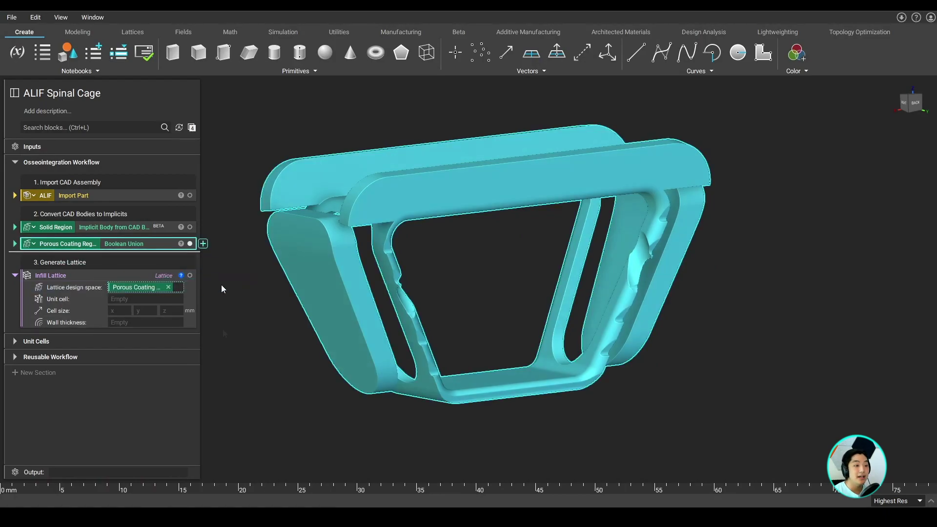
click(221, 289)
click(15, 341)
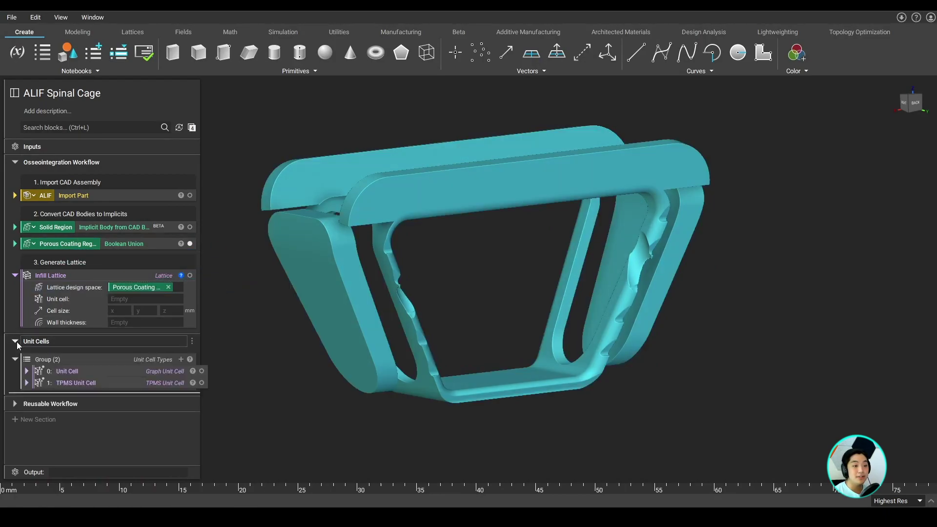
click(27, 383)
drag(69, 383, 145, 301)
Step: Set the lattice cell size to 2×2×2 mm and the wall thickness to 0.5 mm
click(120, 323)
text(2)
key(Tab)
text(2)
key(Tab)
text(2)
key(Tab)
text(.5mm)
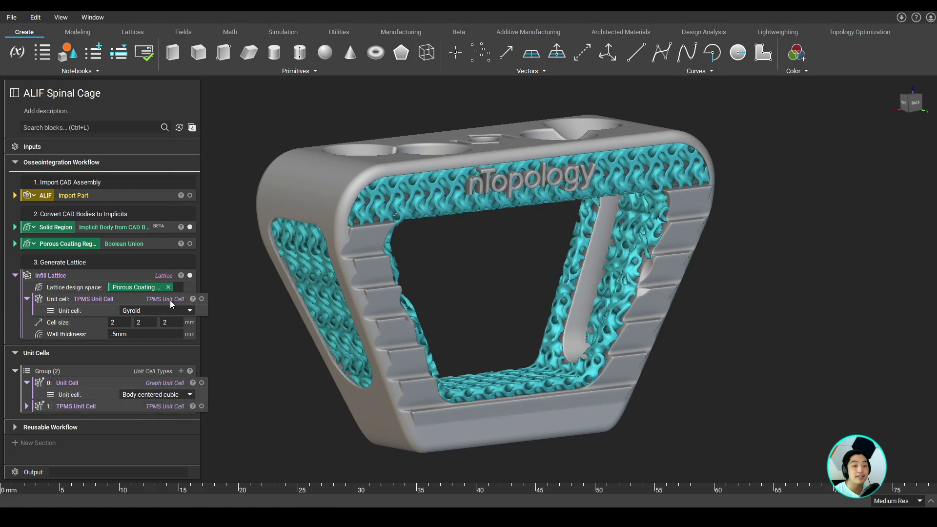
Step: Replace the cage lattice's TPMS unit cell with the graph unit cell '0: Unit Cell'
key(Delete)
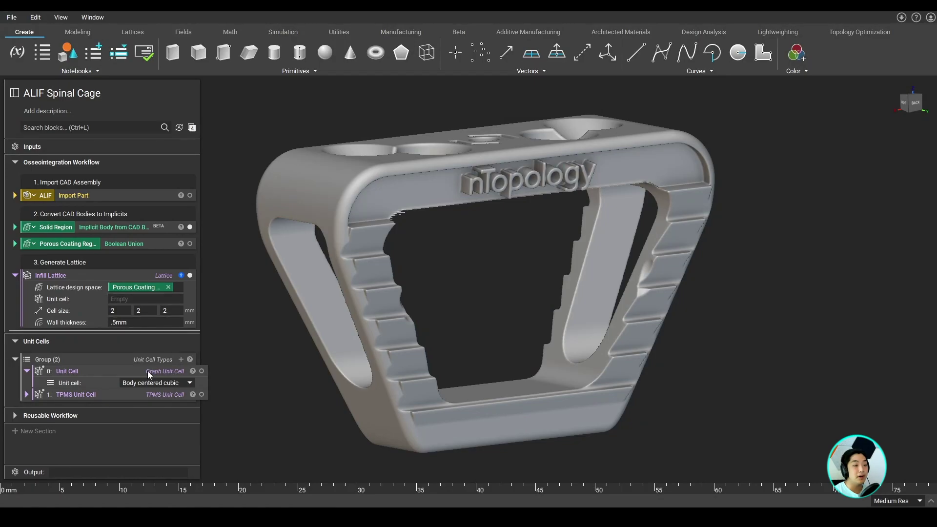
drag(148, 371, 174, 301)
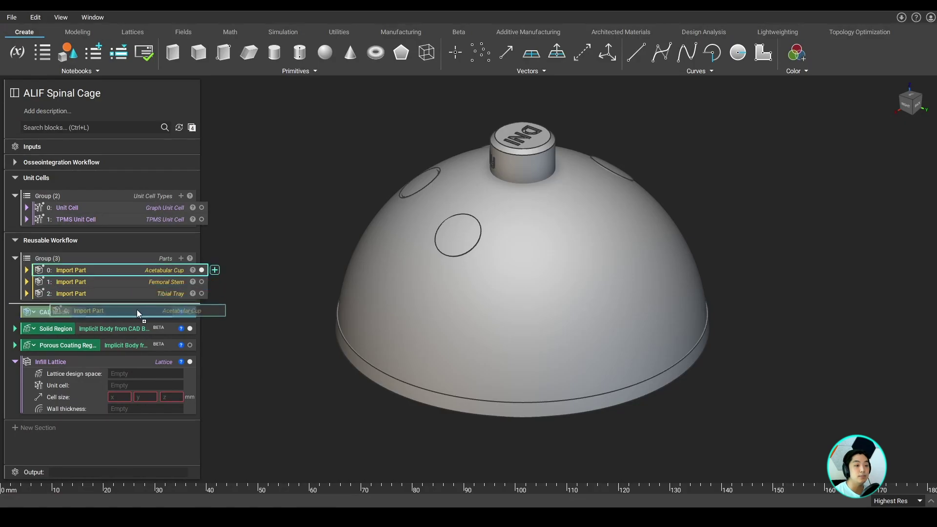
Step: Set the cup's Import Part as CAD Model and Porous Coating Region as design space, then assign a unit cell
drag(138, 313, 142, 316)
drag(71, 345, 144, 373)
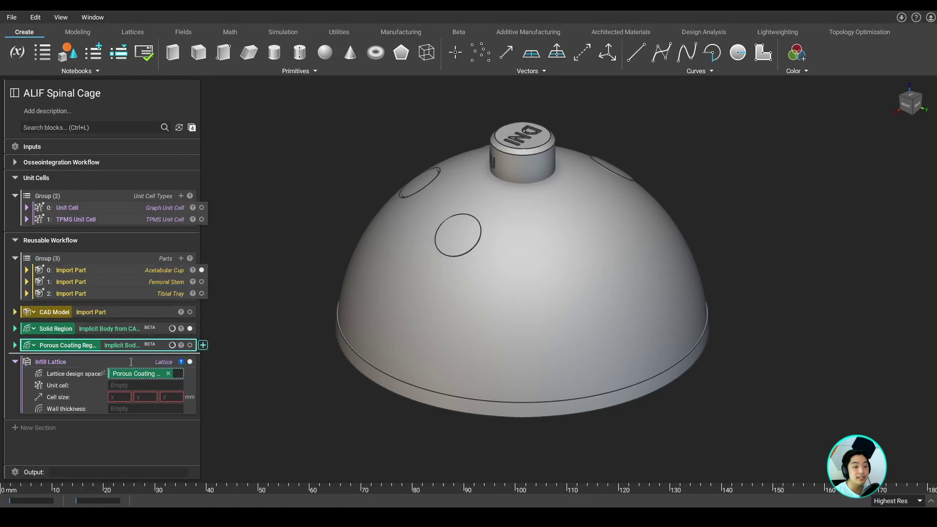
drag(83, 233, 152, 387)
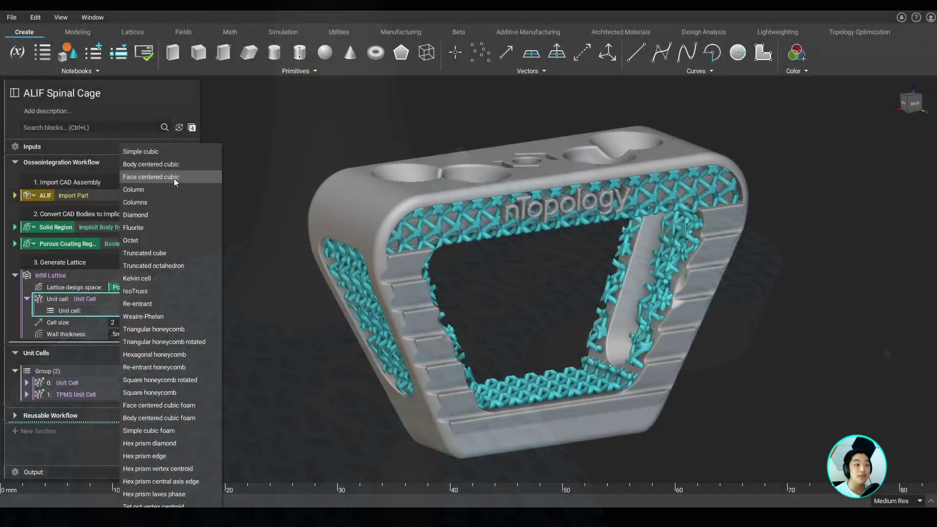
Step: Change the cage's graph unit cell type to Face centered cubic, then to Diamond
click(166, 177)
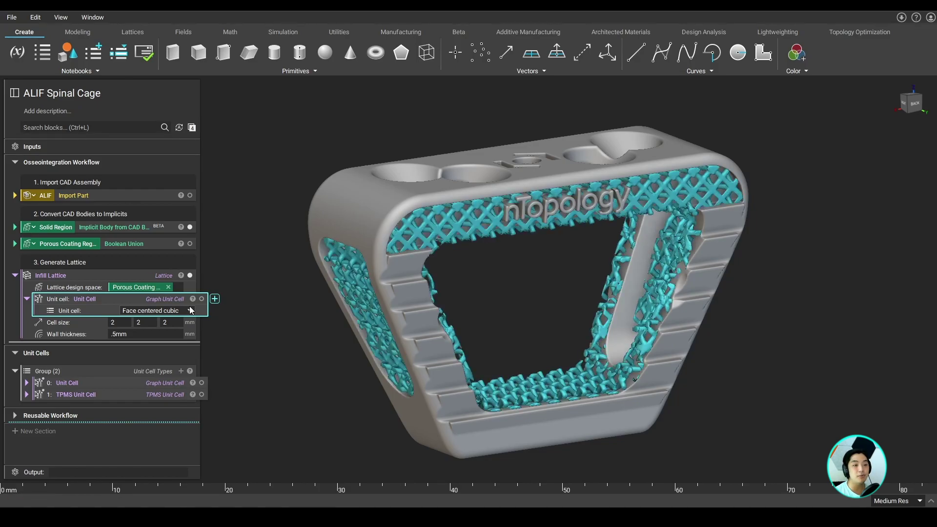
click(191, 311)
click(161, 202)
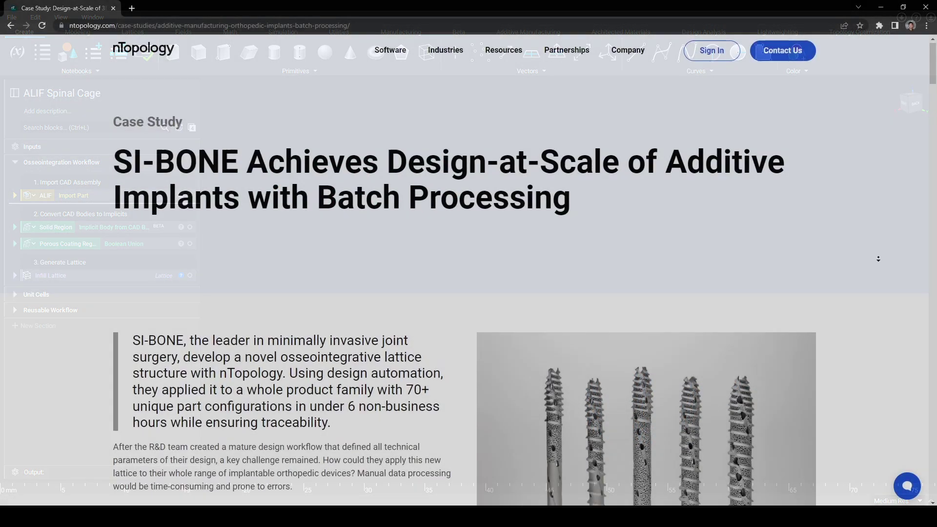
Step: Scroll down through the SI-BONE batch-processing implants case study page
scroll(878, 258, down, 2)
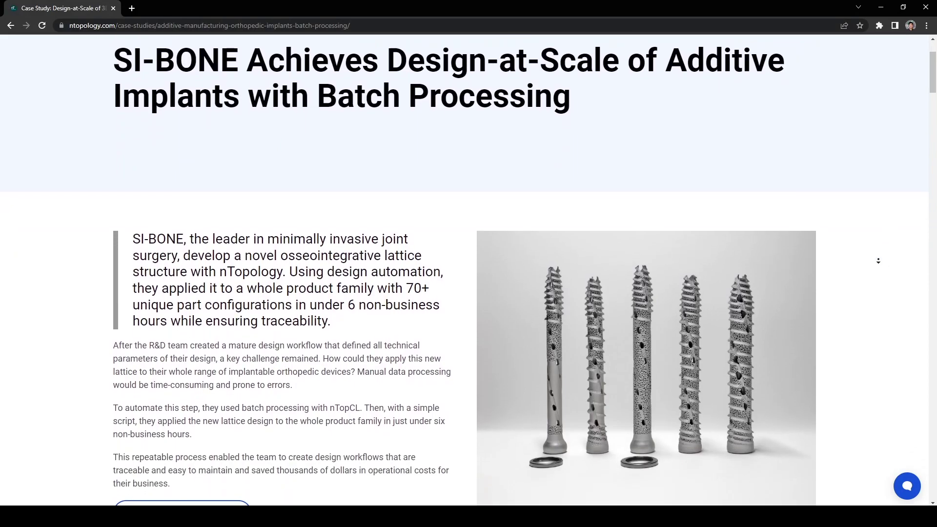
scroll(879, 260, down, 2)
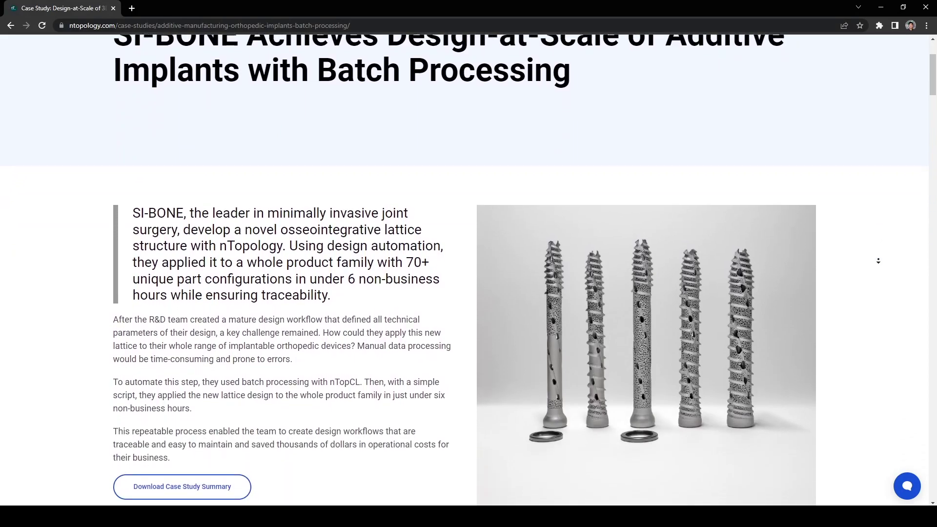
scroll(878, 261, down, 2)
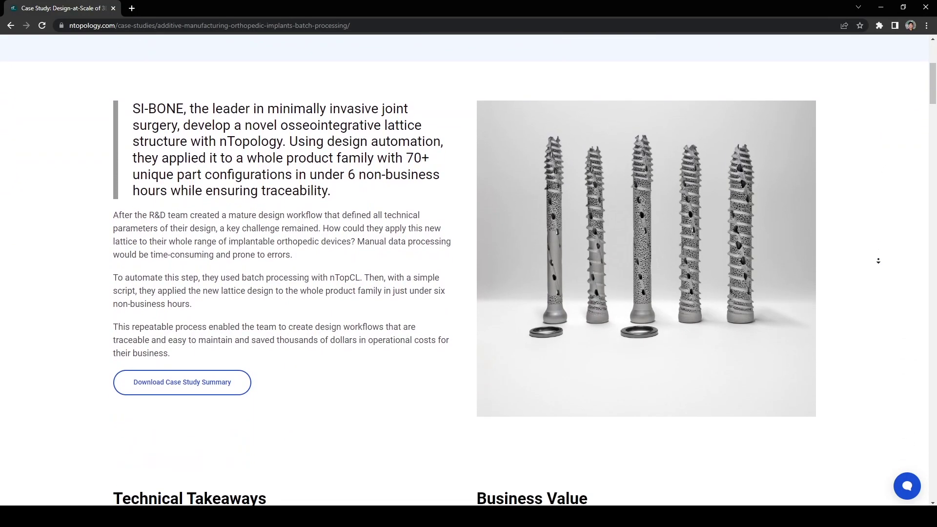
scroll(878, 260, down, 1)
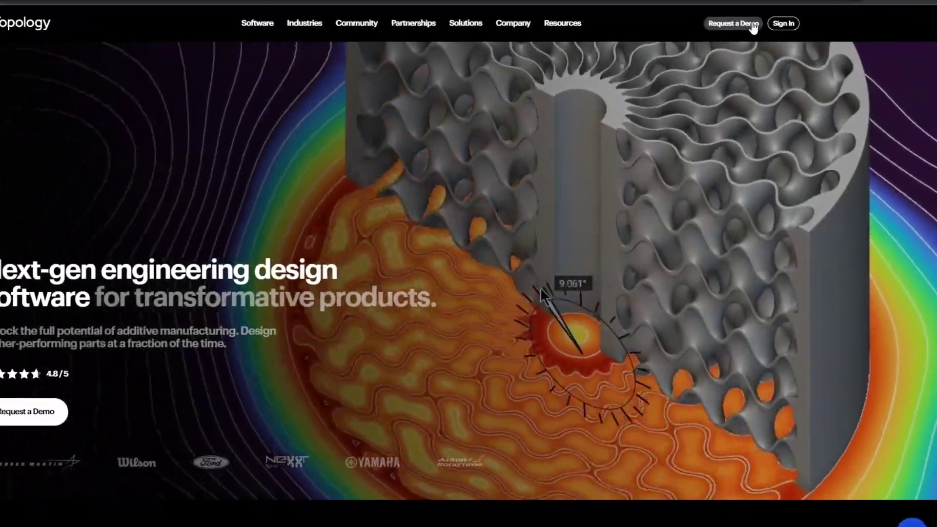
Step: Open the Request a Demo form's First Name field, then go to the Videos archive under Resources
click(748, 42)
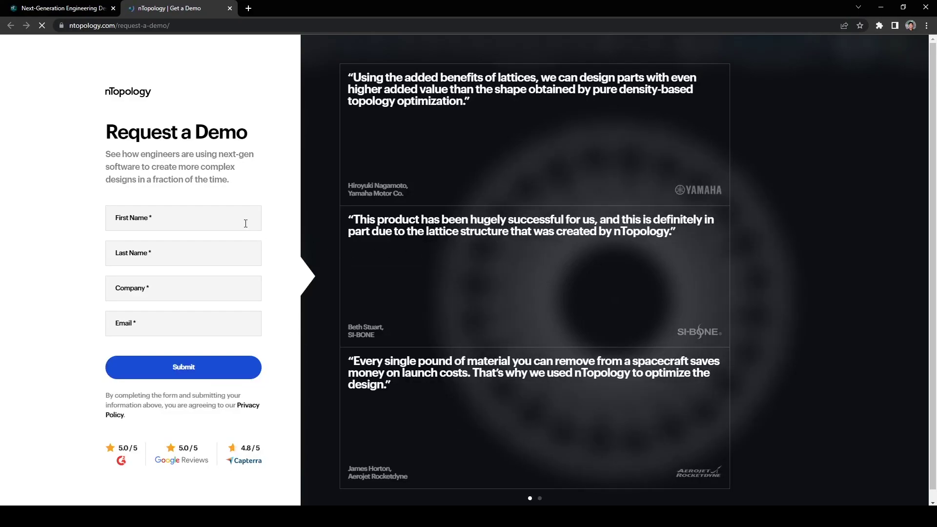
click(245, 223)
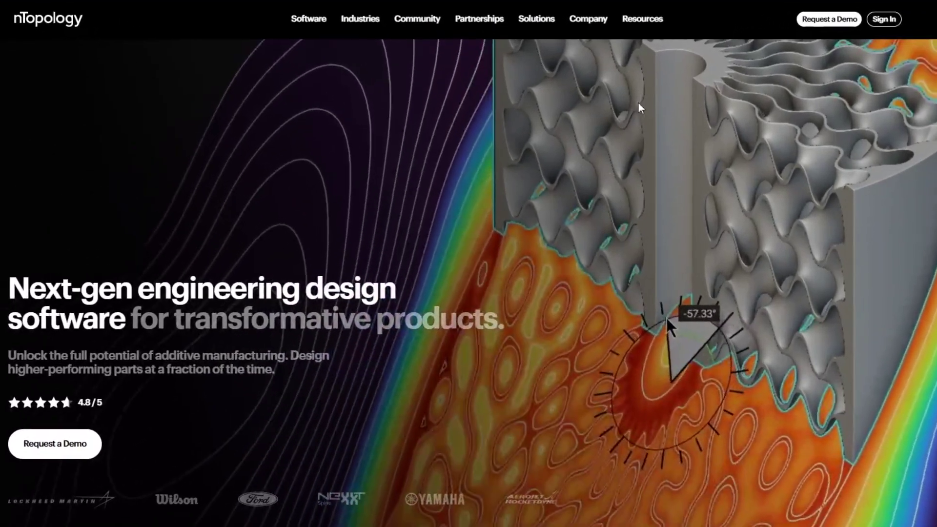
mouse_move(609, 49)
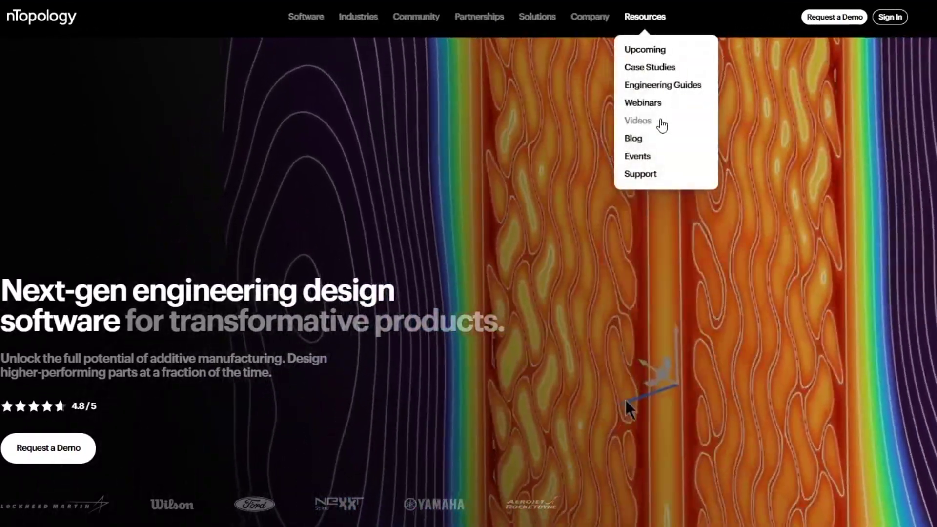
click(661, 122)
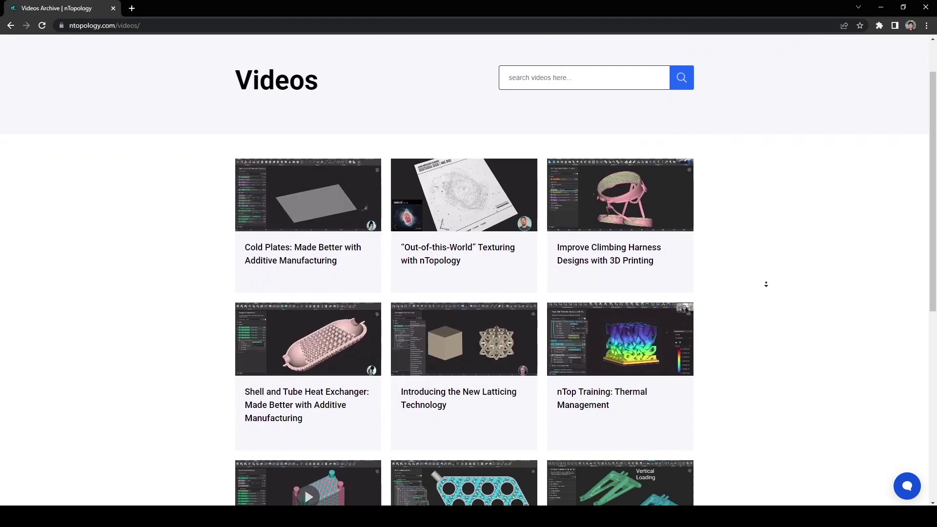
scroll(765, 284, down, 2)
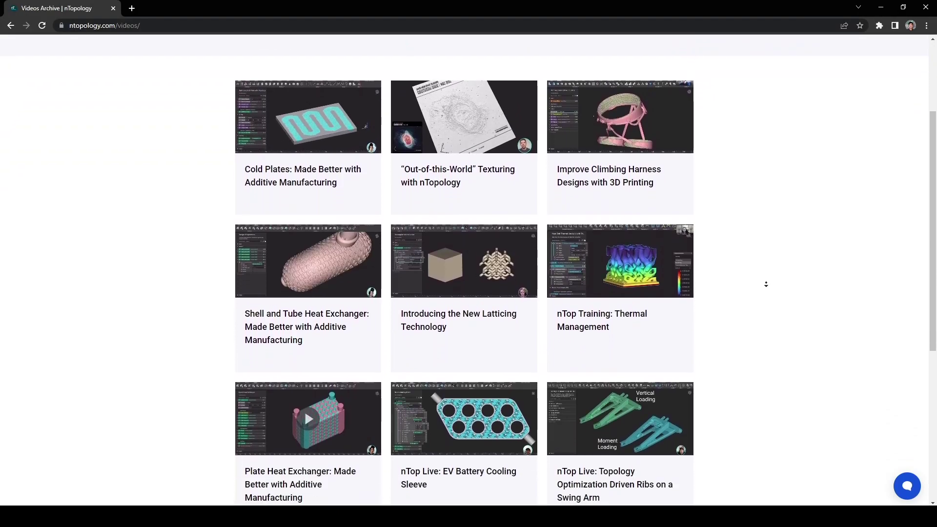